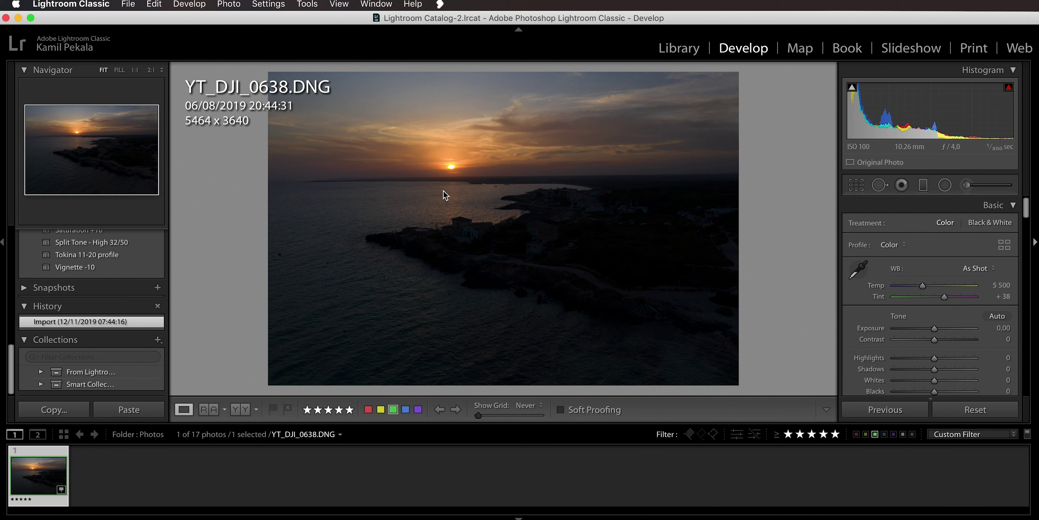
Step: Zoom to 2:1 on the blown-out sun, pan around it, and return to Fit view
click(453, 169)
drag(448, 183, 476, 245)
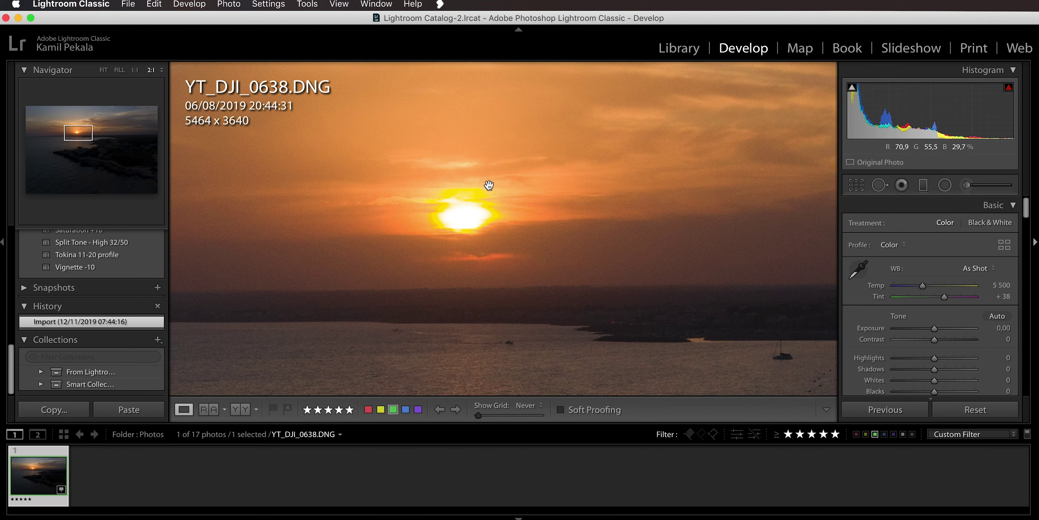
drag(465, 238, 468, 244)
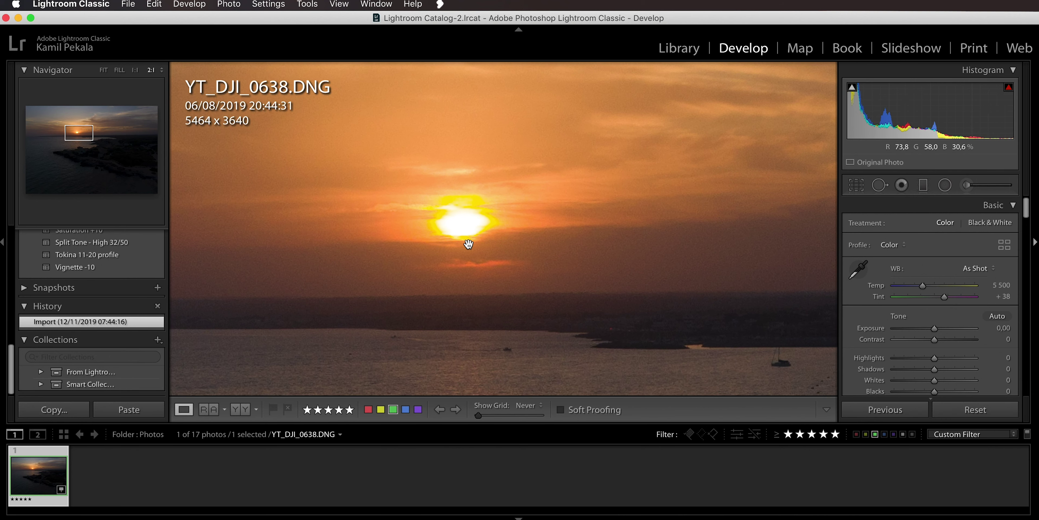
click(525, 212)
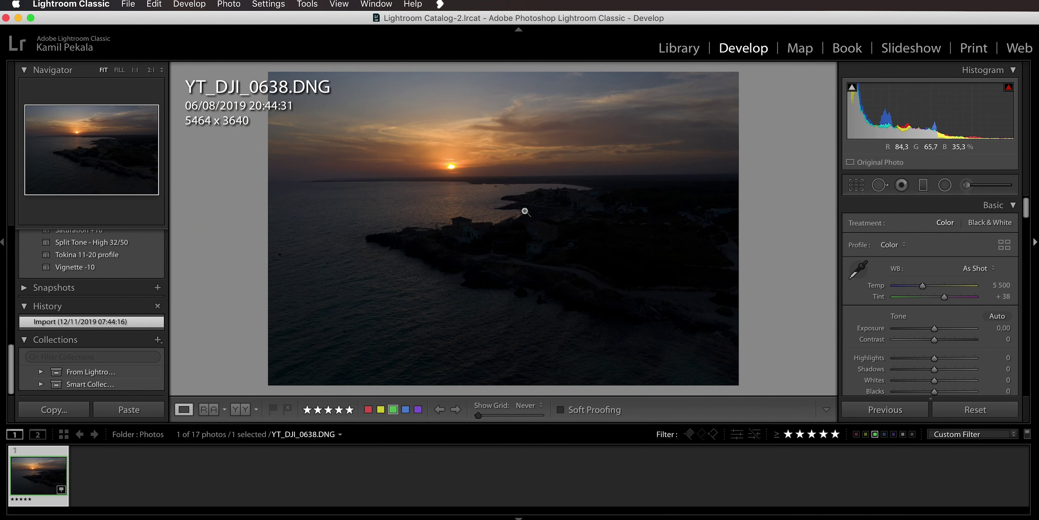
Step: Zoom back in to 2:1 and recentre the sun in the magnified view
click(454, 171)
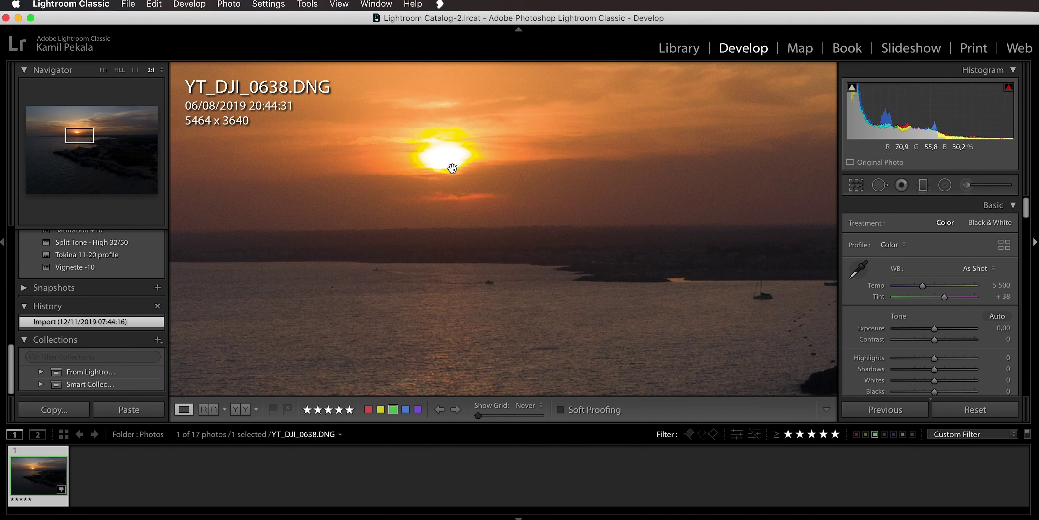
drag(449, 164, 470, 220)
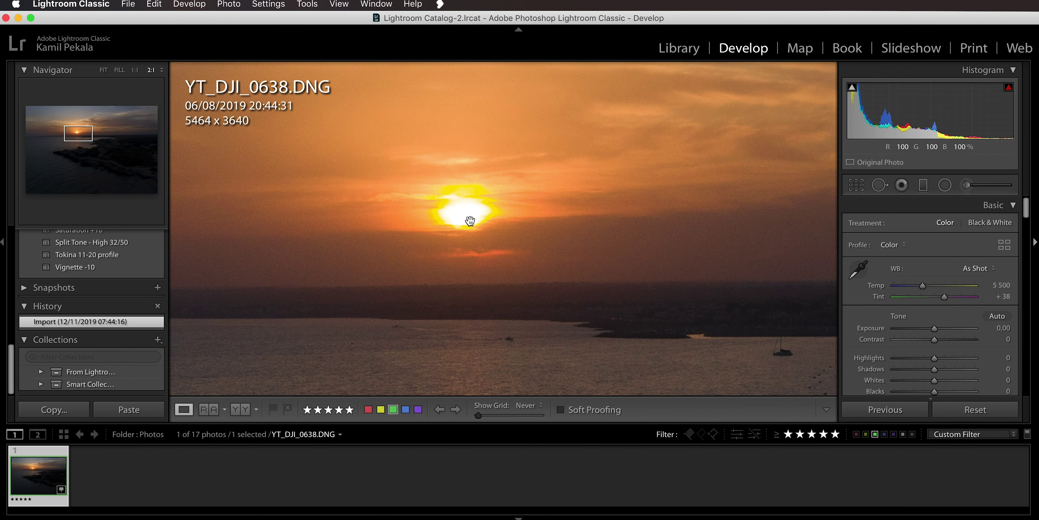
mouse_move(486, 231)
mouse_down()
mouse_move(450, 208)
mouse_move(483, 224)
mouse_up()
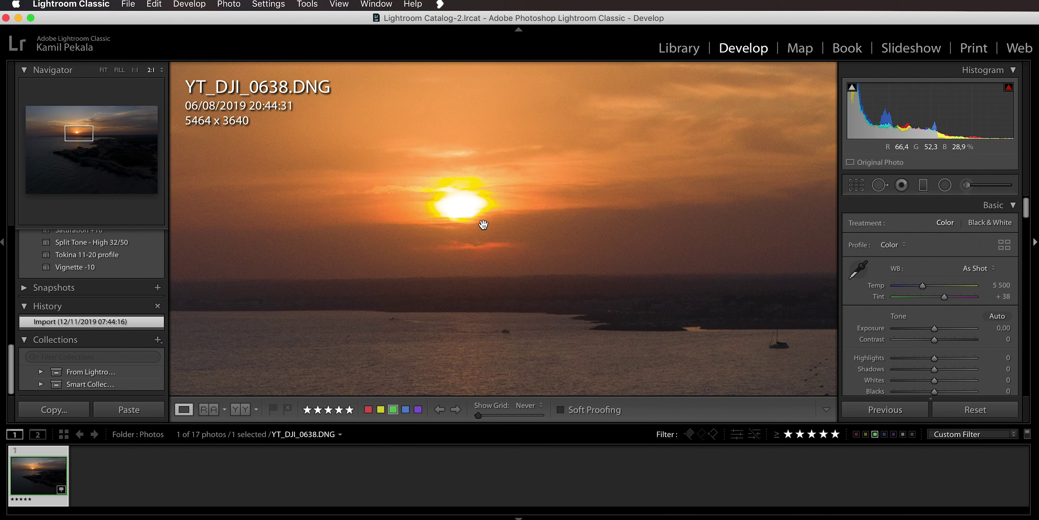
mouse_move(483, 224)
mouse_down()
mouse_move(476, 209)
mouse_move(505, 232)
mouse_move(487, 213)
mouse_move(498, 221)
mouse_up()
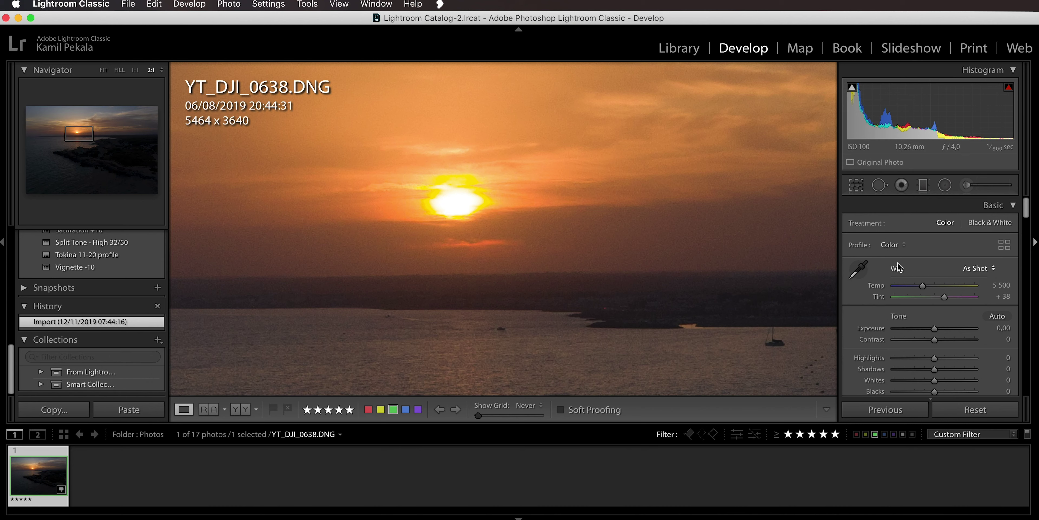
scroll(902, 258, down, 5)
Step: Scroll down to the Calibration panel and push Green Primary Hue toward positive
scroll(903, 258, down, 15)
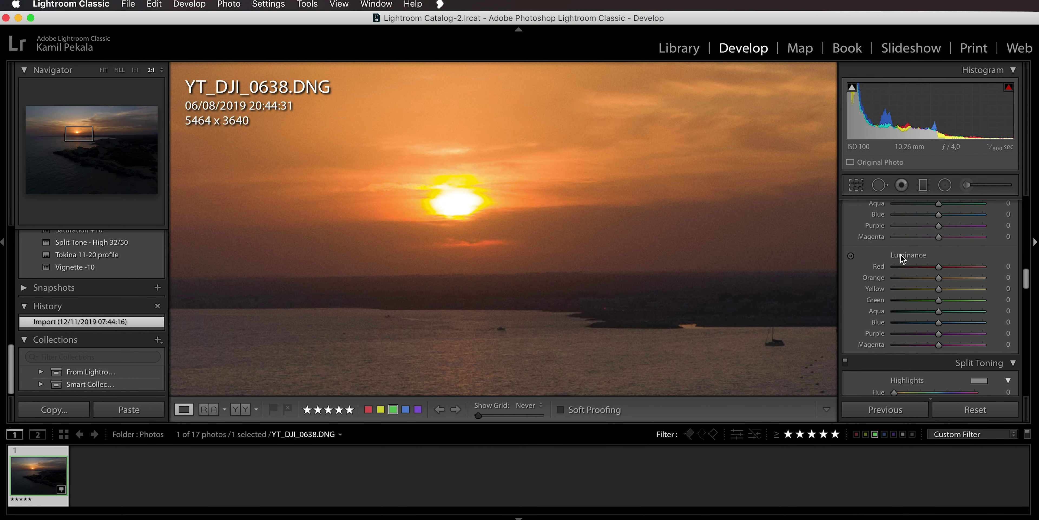
scroll(903, 258, down, 10)
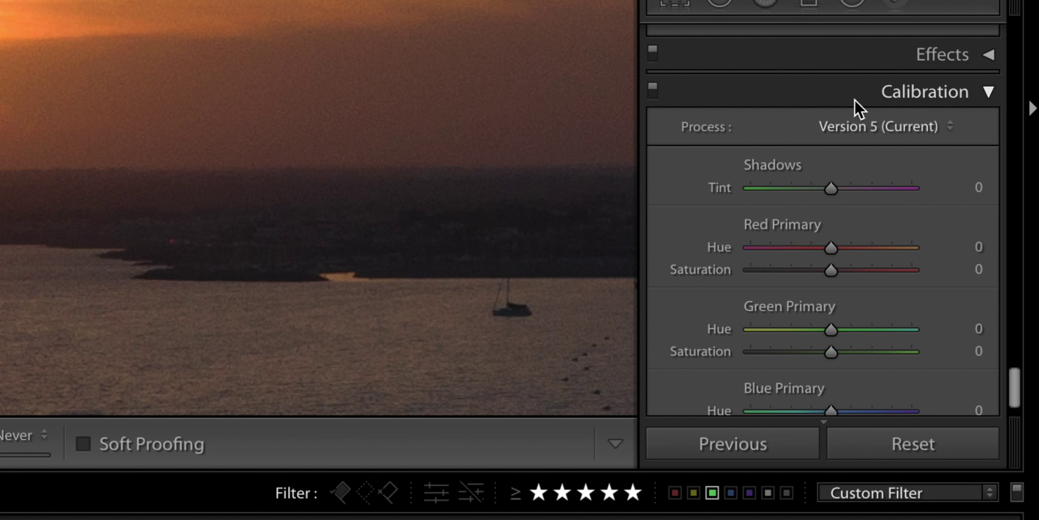
scroll(857, 108, down, 2)
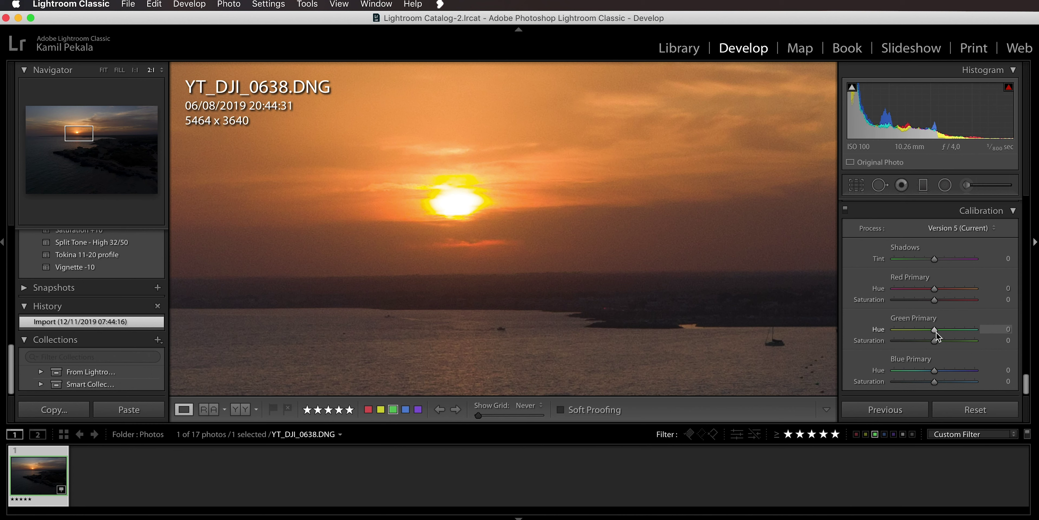
drag(935, 336, 952, 333)
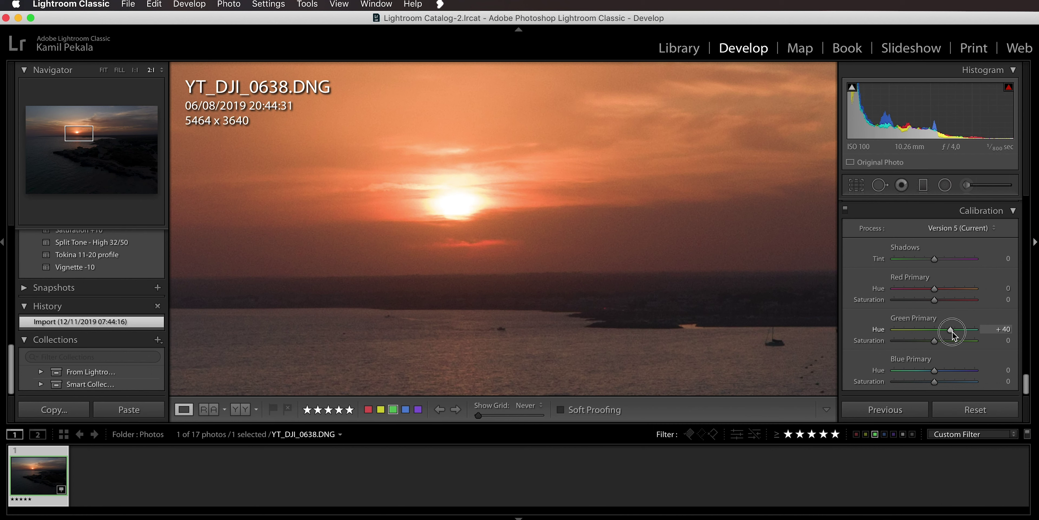
Step: Test Green Primary Saturation, reset it to 0, and return to the Fit view
mouse_move(952, 335)
mouse_down()
mouse_move(921, 345)
mouse_move(952, 334)
mouse_up()
double_click(920, 344)
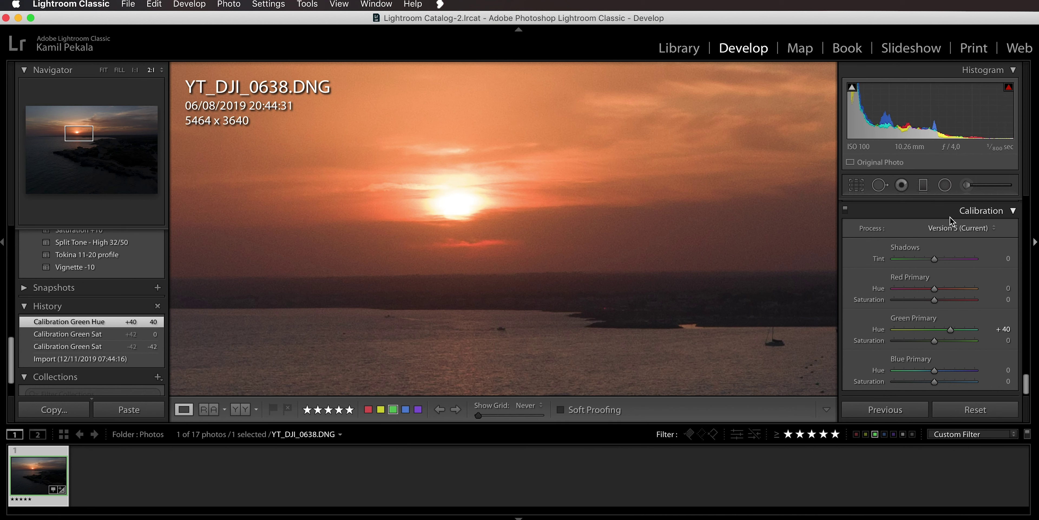
click(471, 222)
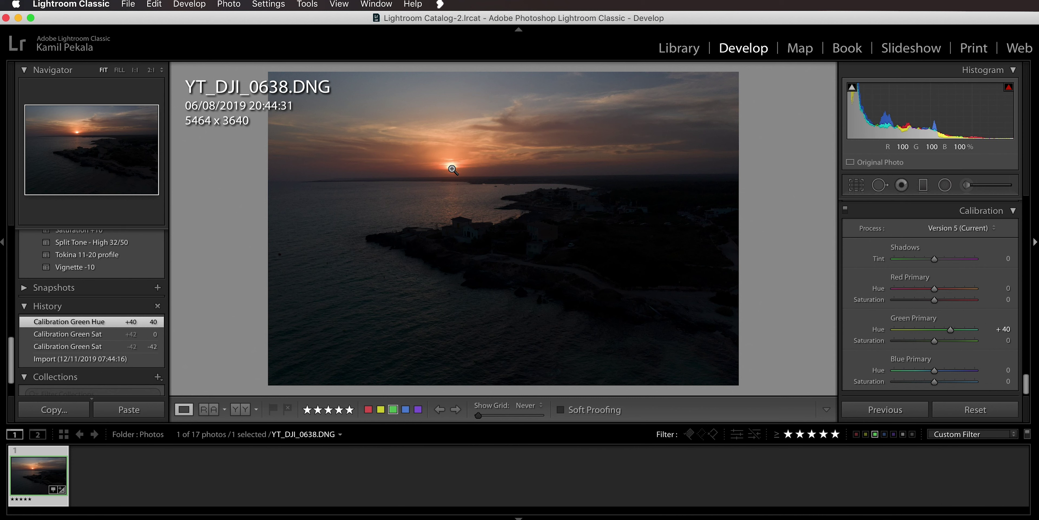
right_click(39, 471)
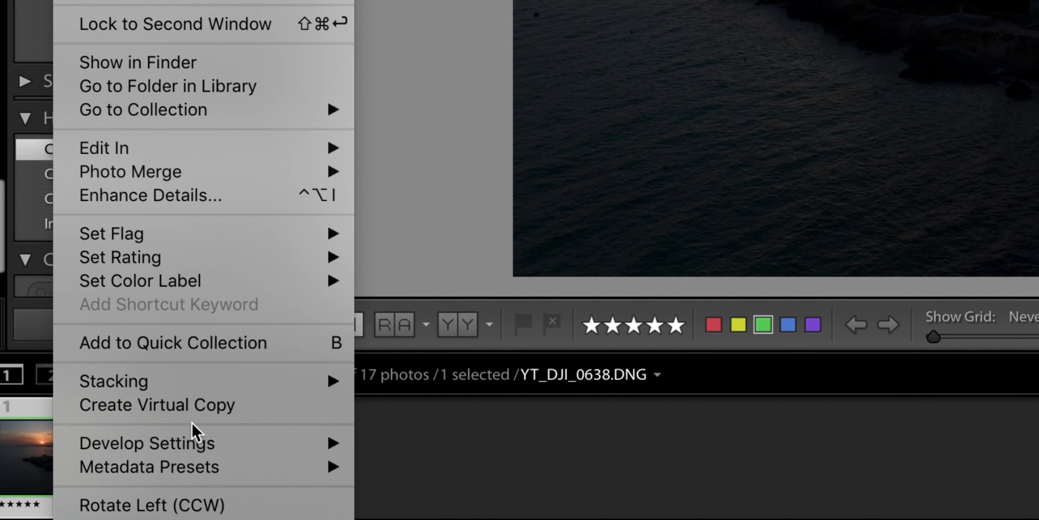
Step: Make a virtual copy with Calibration disabled and open both versions as Photoshop layers
click(213, 405)
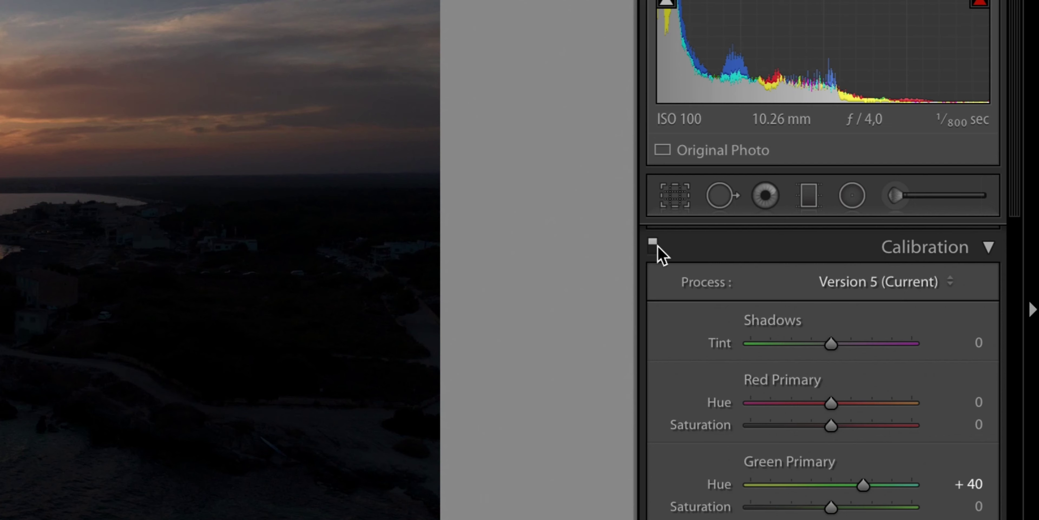
click(653, 247)
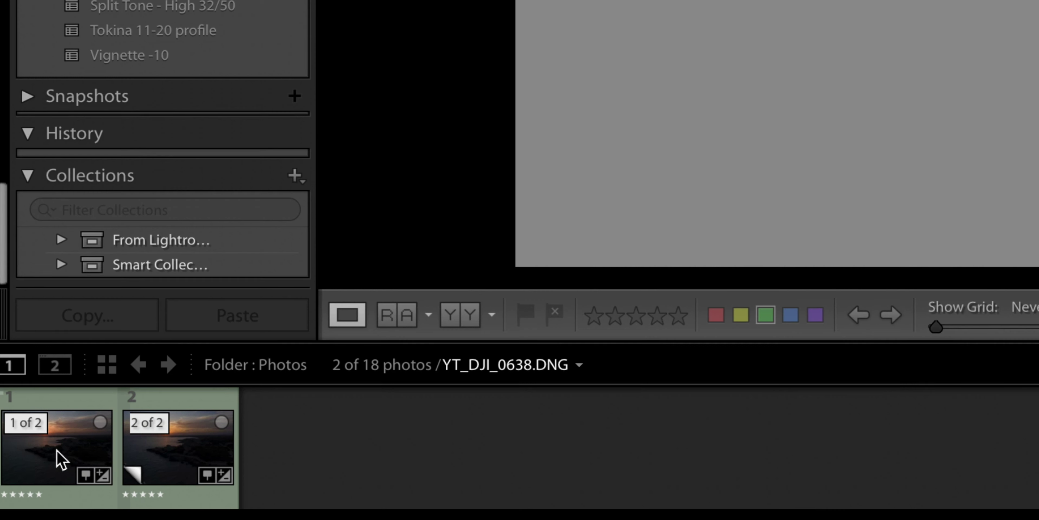
click(23, 461)
shift+click(187, 452)
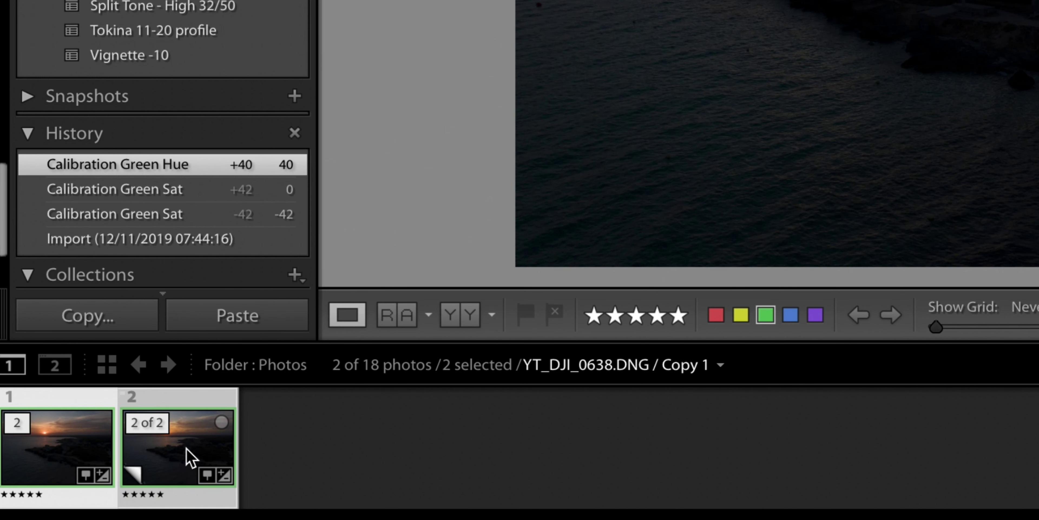
right_click(187, 449)
mouse_move(402, 146)
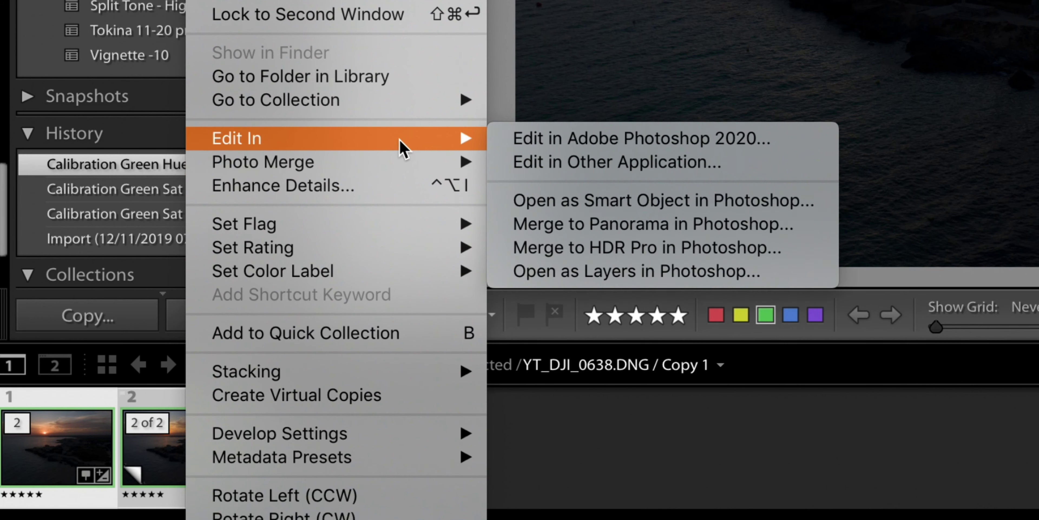
click(632, 279)
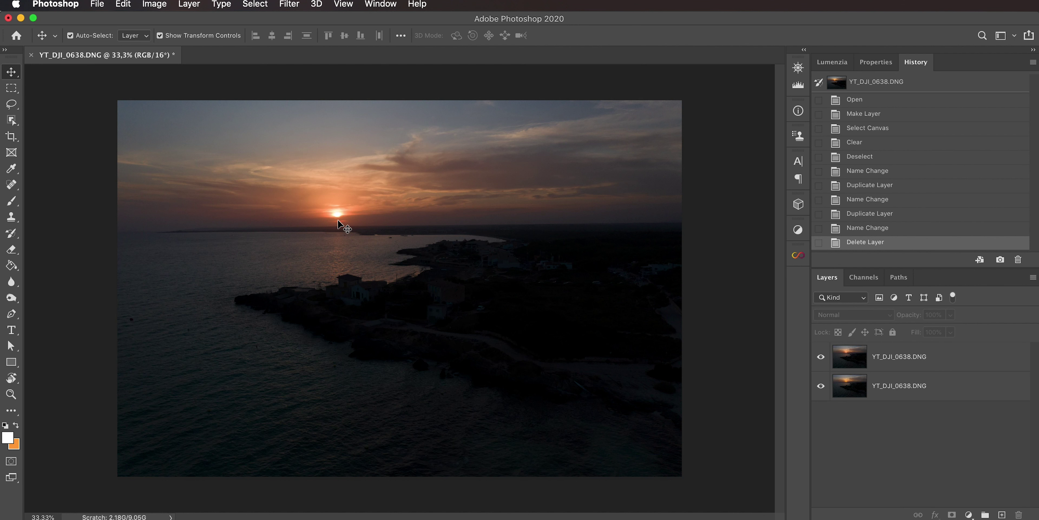
Step: Zoom in, compare the top layer on and off, and rename it 'fixed sun'
scroll(338, 220, up, 5)
scroll(274, 167, up, 3)
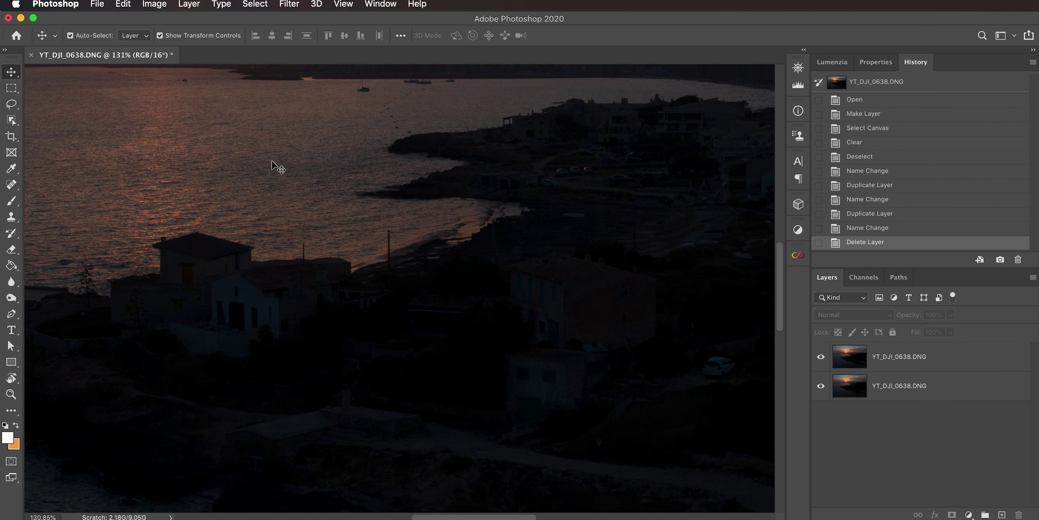
scroll(269, 158, up, 5)
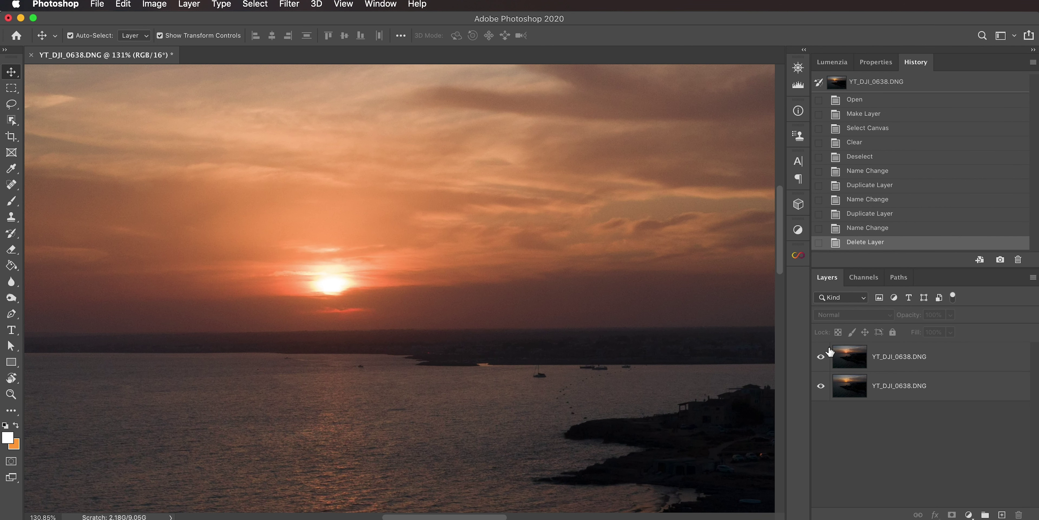
click(821, 357)
click(822, 357)
click(907, 362)
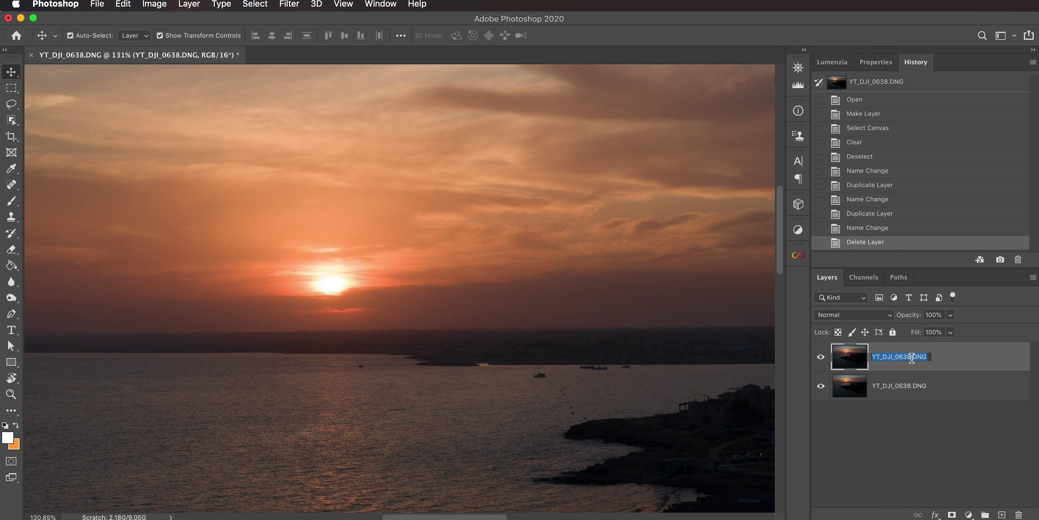
text(fix)
key(Return)
Step: Draw an elliptical marquee selection around the sun and mask the fixed sun layer to it
key(m)
scroll(366, 263, left, 2)
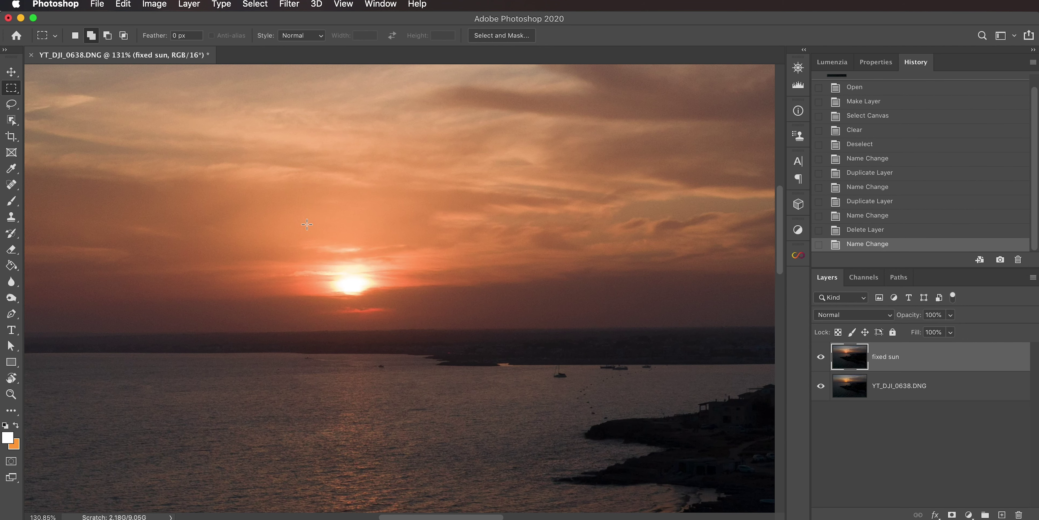
right_click(18, 93)
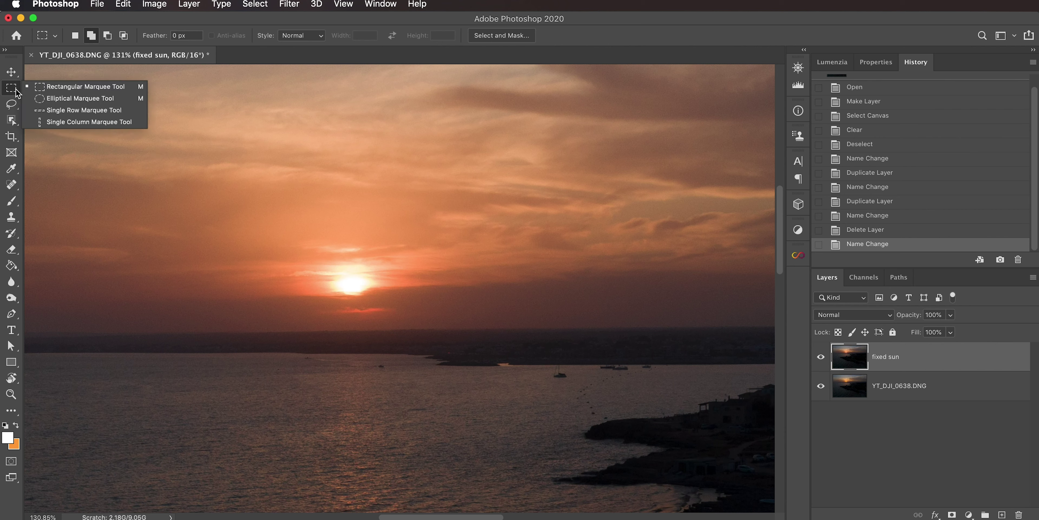
click(41, 98)
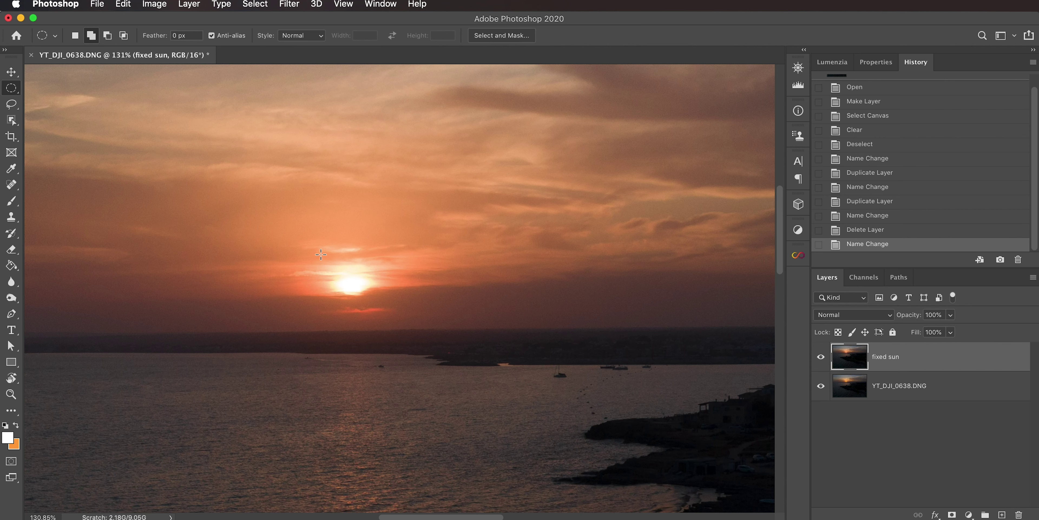
drag(303, 249, 390, 316)
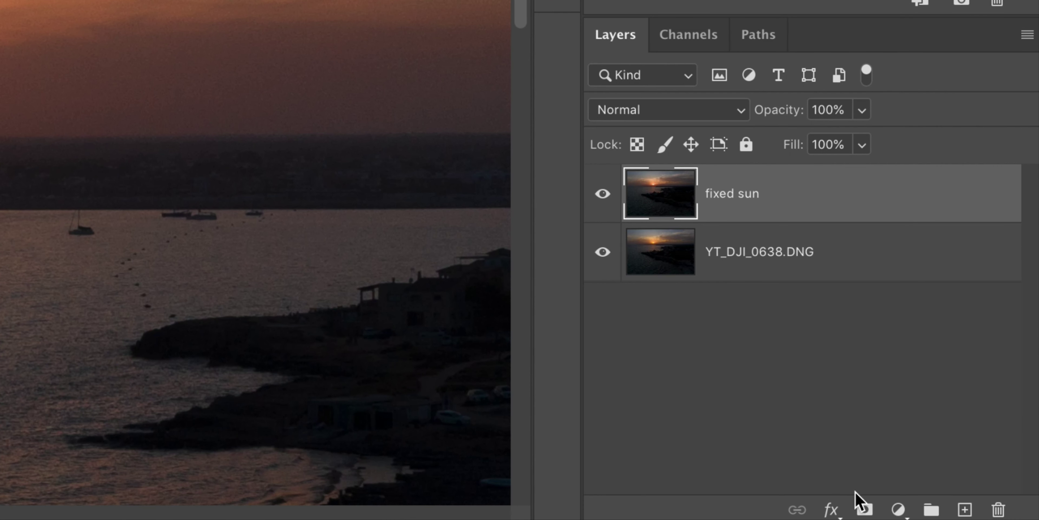
click(864, 510)
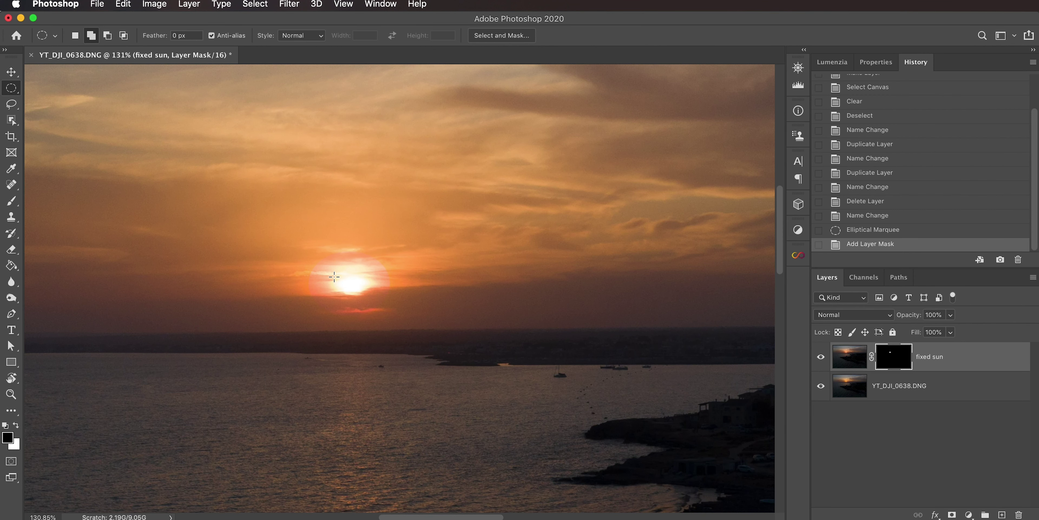
Step: Zoom in closer on the sun and switch between the original and fixed sun layers
key(super+plus)
key(super+plus)
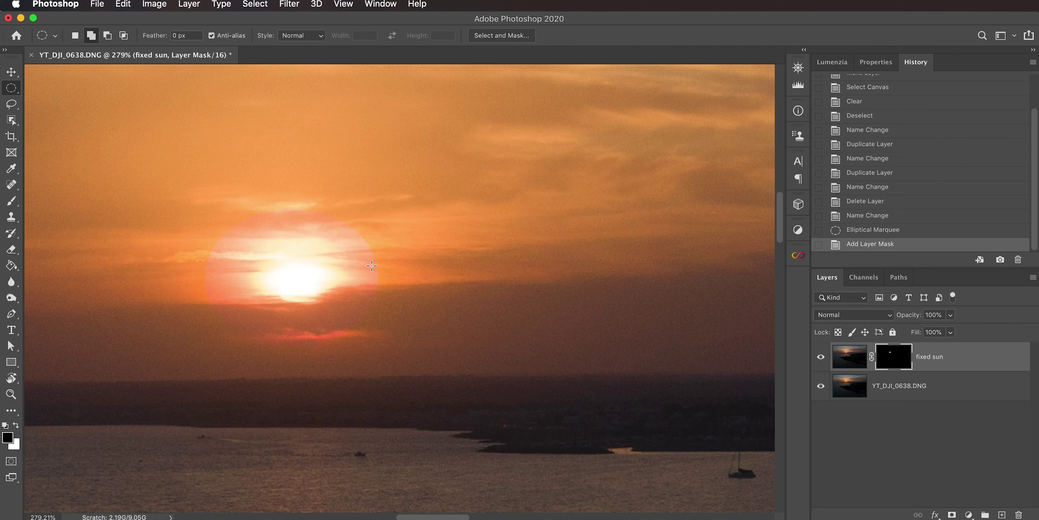
click(935, 392)
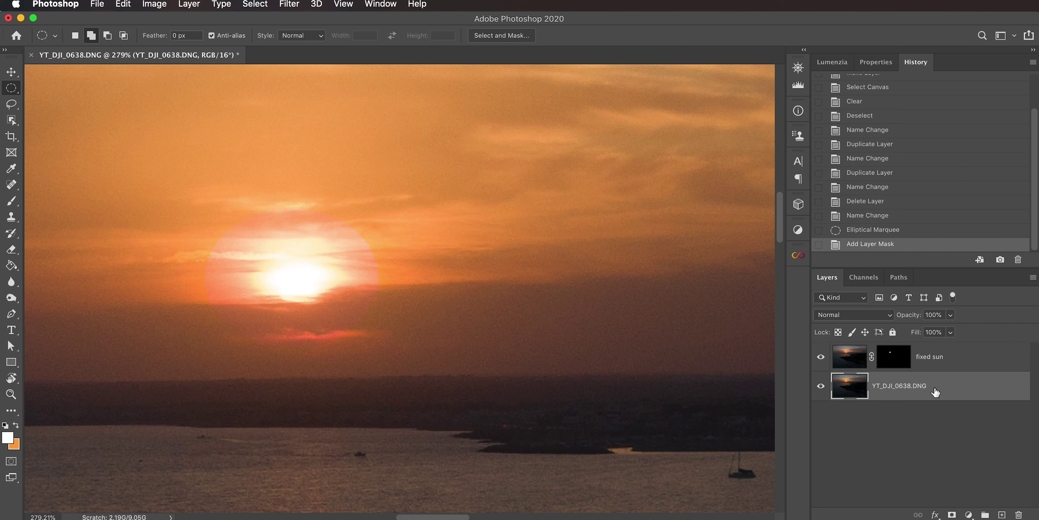
click(946, 363)
Step: Feather the fixed sun layer mask to 41,6 px in the mask Properties
click(898, 359)
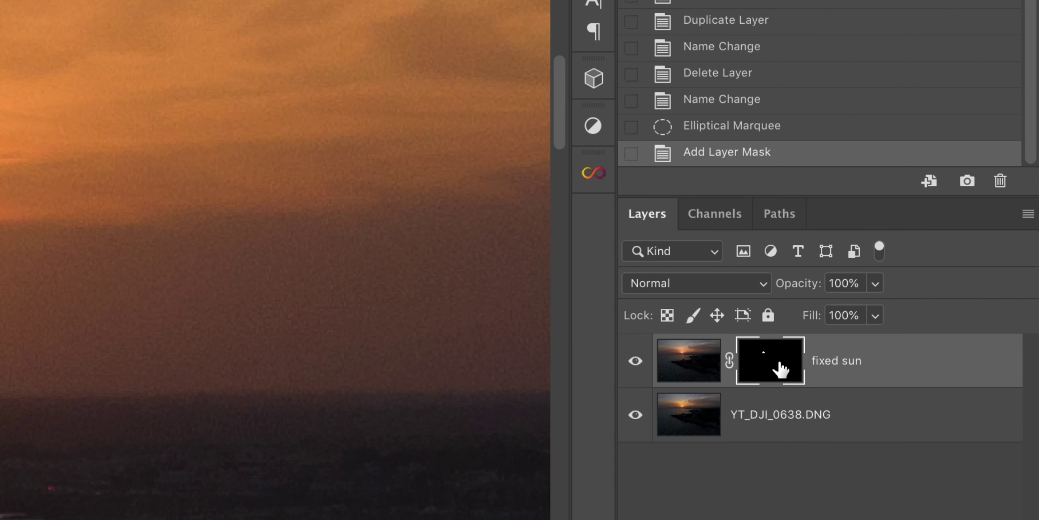
double_click(780, 364)
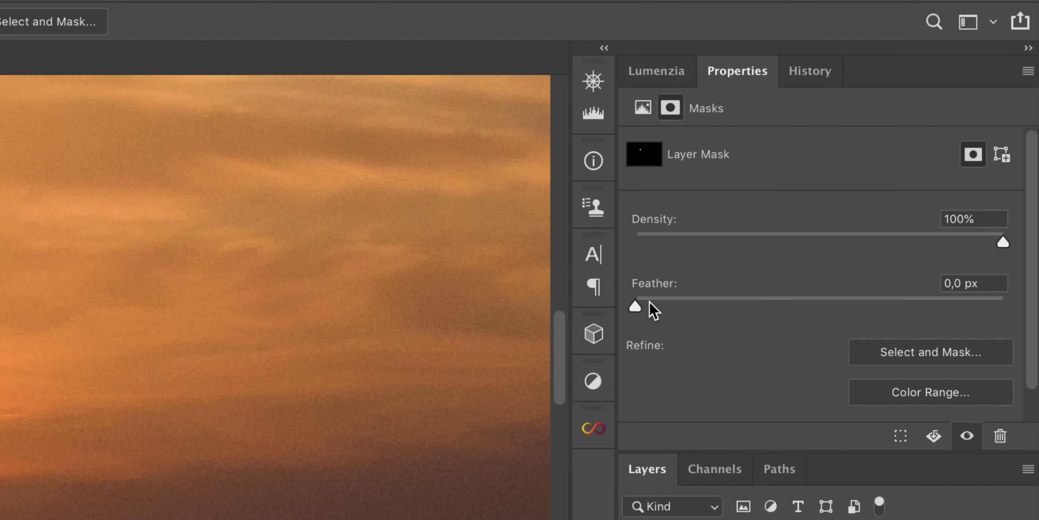
drag(636, 307, 714, 306)
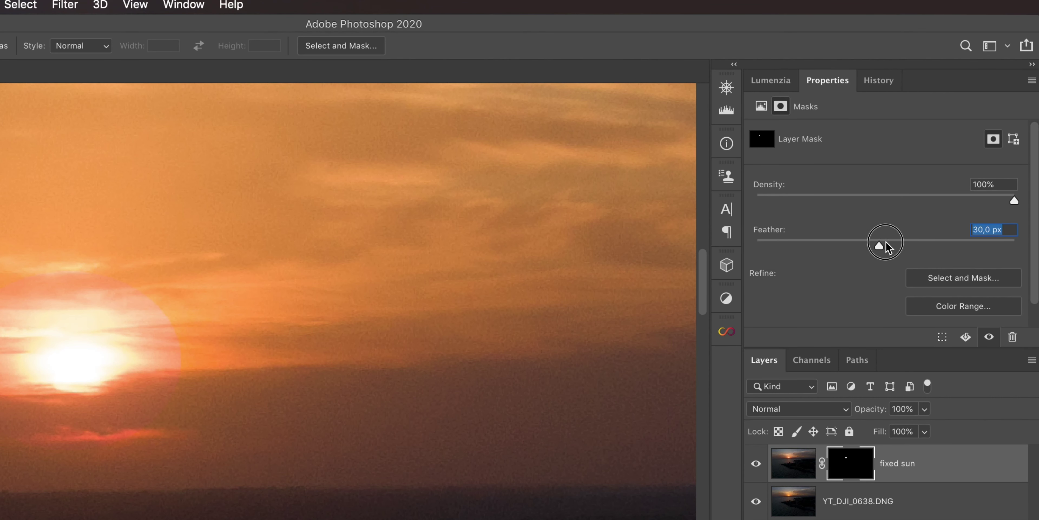
drag(886, 241, 891, 242)
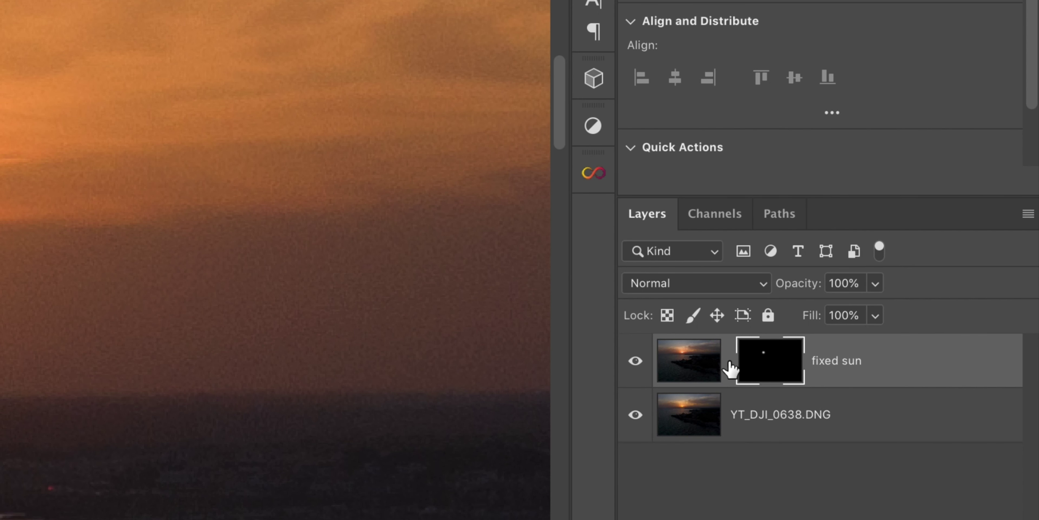
click(757, 376)
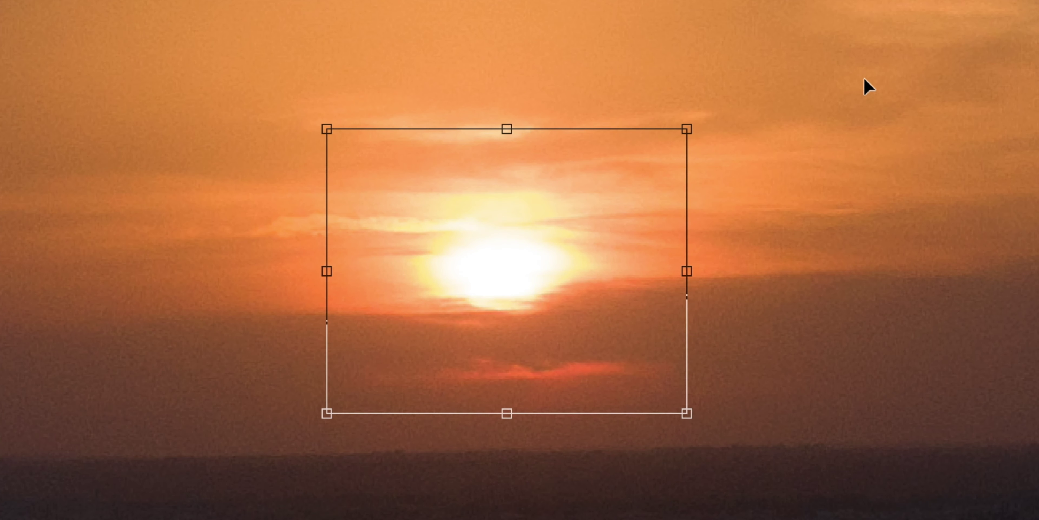
Step: Commit the mask's new position over the sun and zoom back out
click(595, 65)
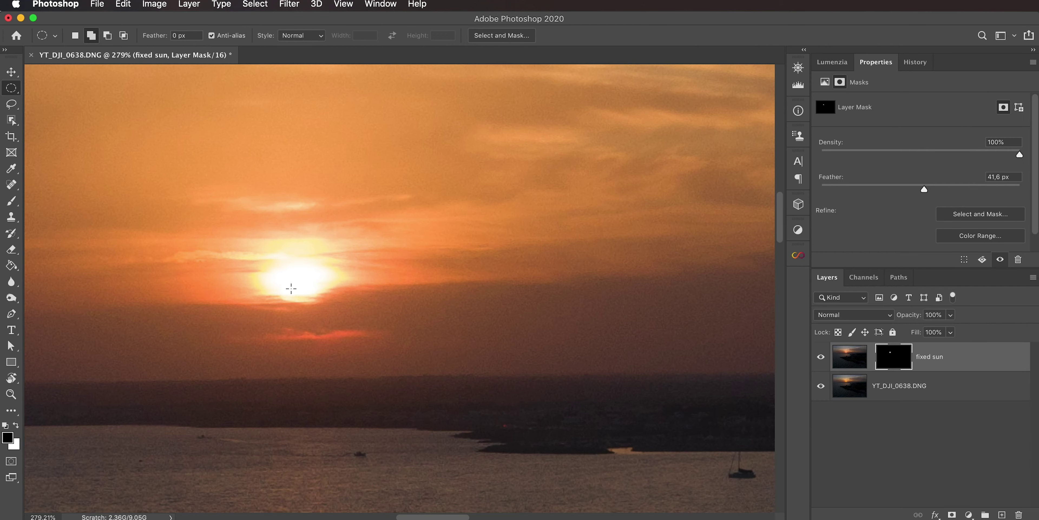
key(super+minus)
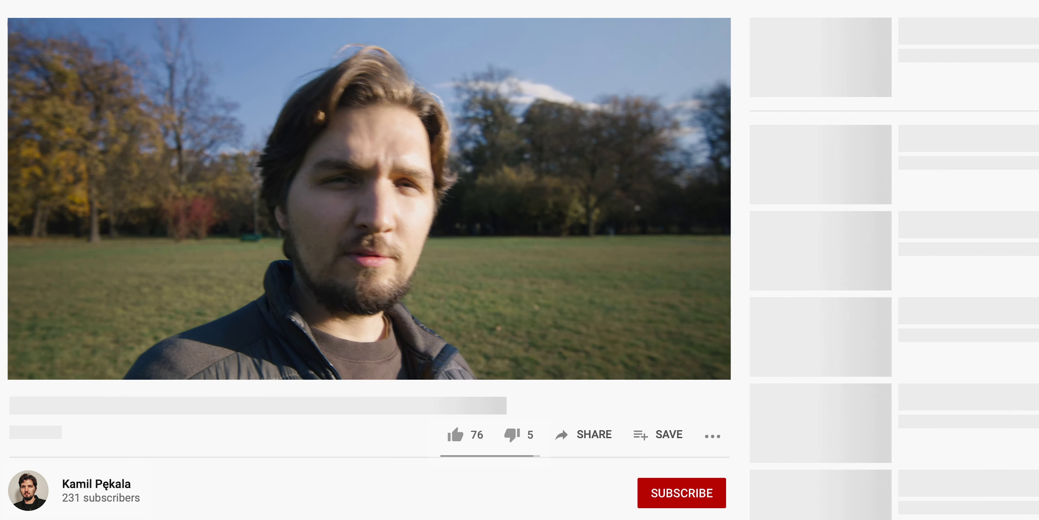
Step: Subscribe to the channel with the red SUBSCRIBE button under the YouTube video
click(676, 498)
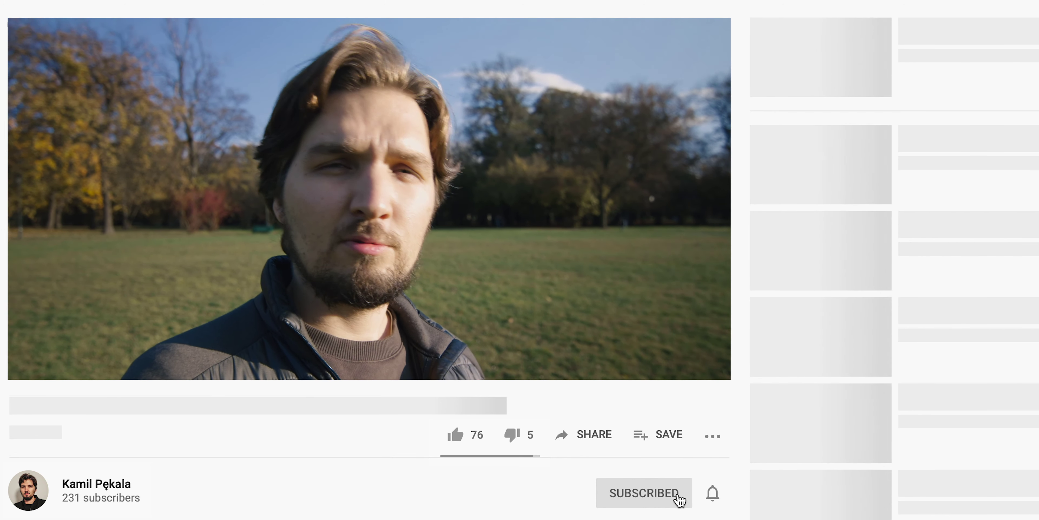